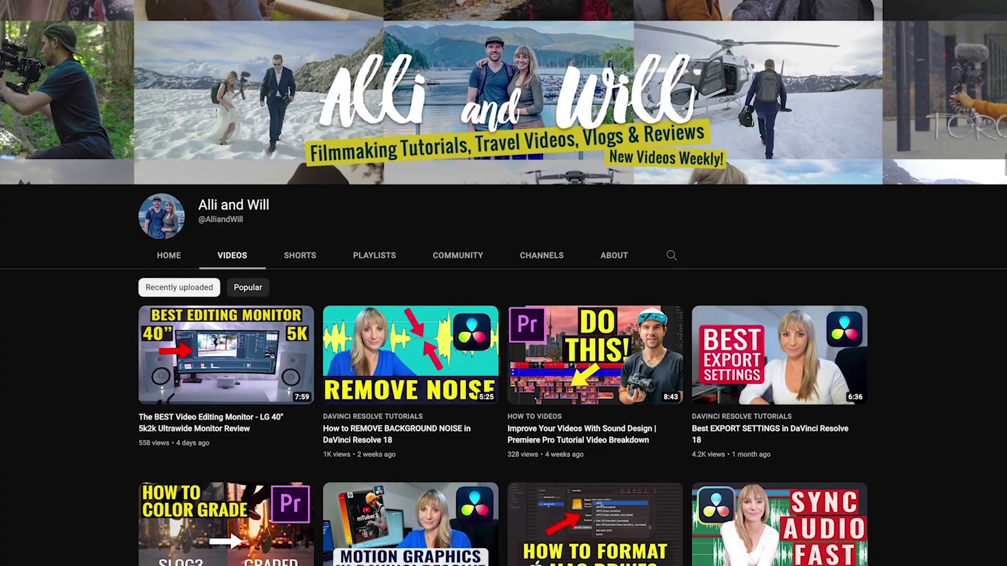
Add a subtitle track to the timeline from the track header's menu.
scroll(504, 283, "down", 15)
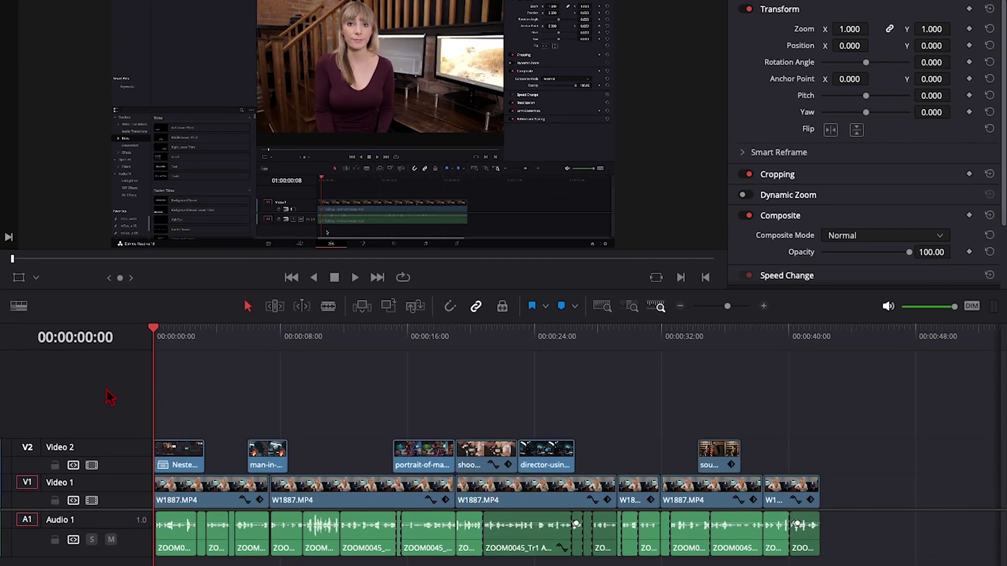
right_click(108, 397)
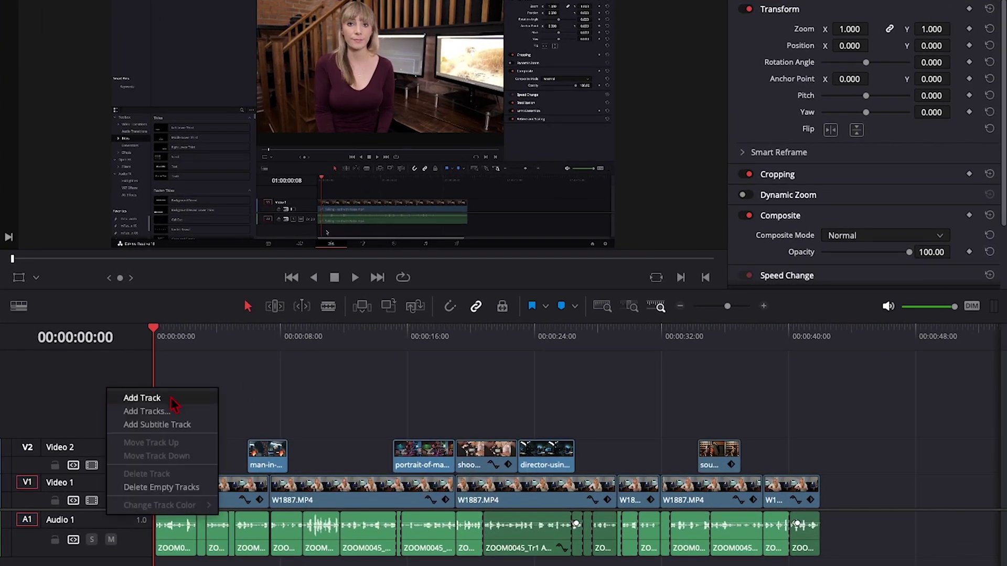
left_click(209, 425)
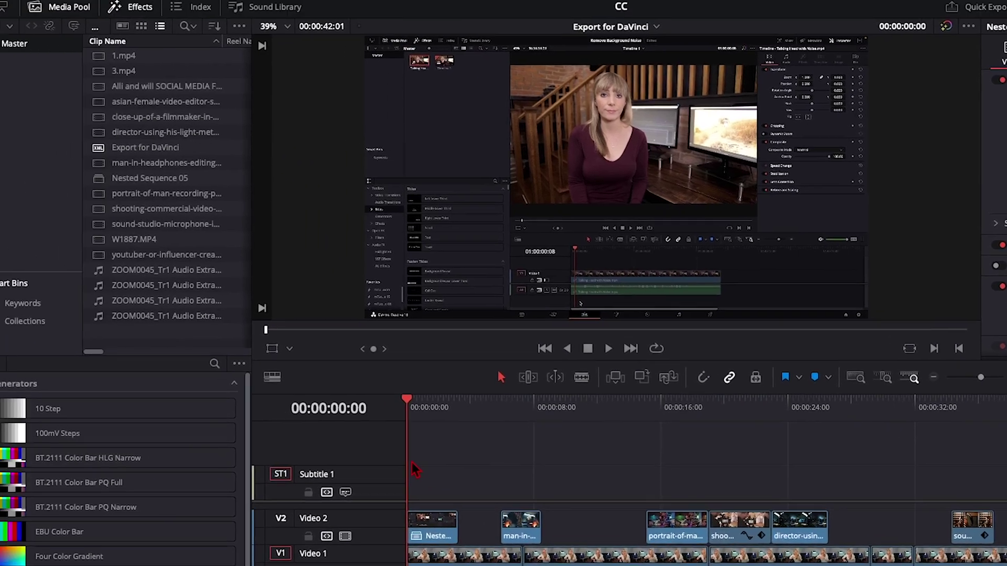
Generate English subtitles from the audio with at most 60 characters per line.
left_click(220, 3)
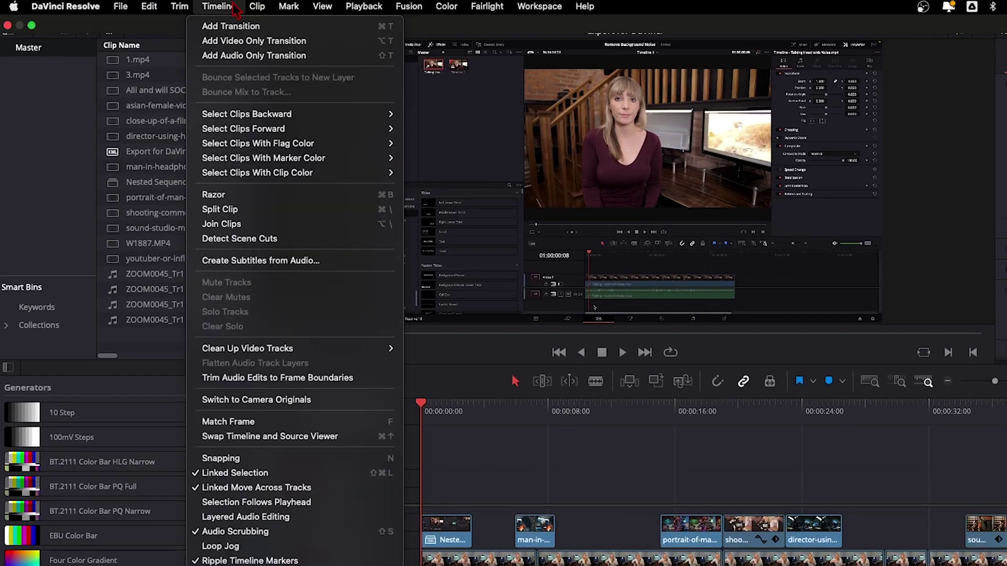
left_click(362, 265)
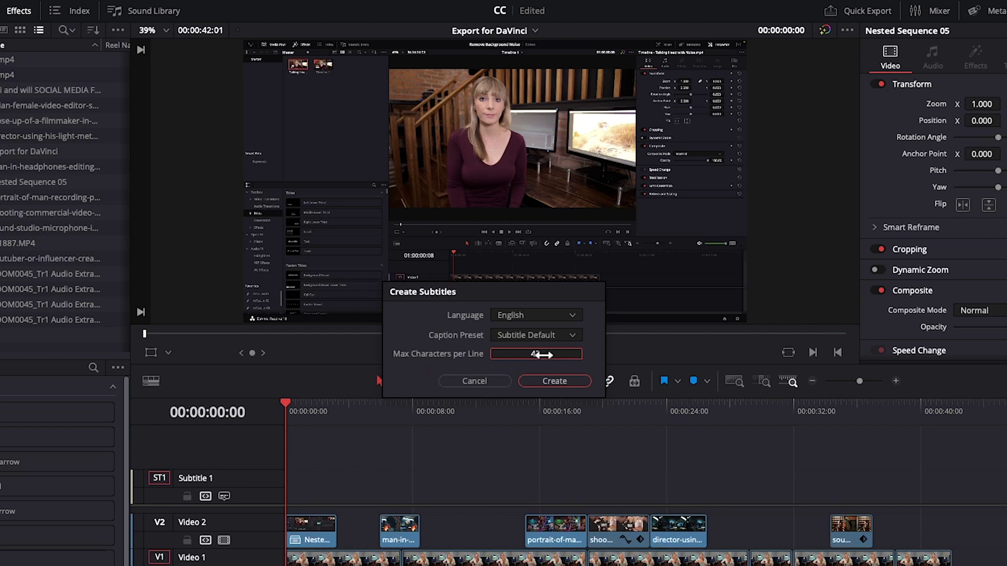
left_click_drag(541, 354, 598, 351)
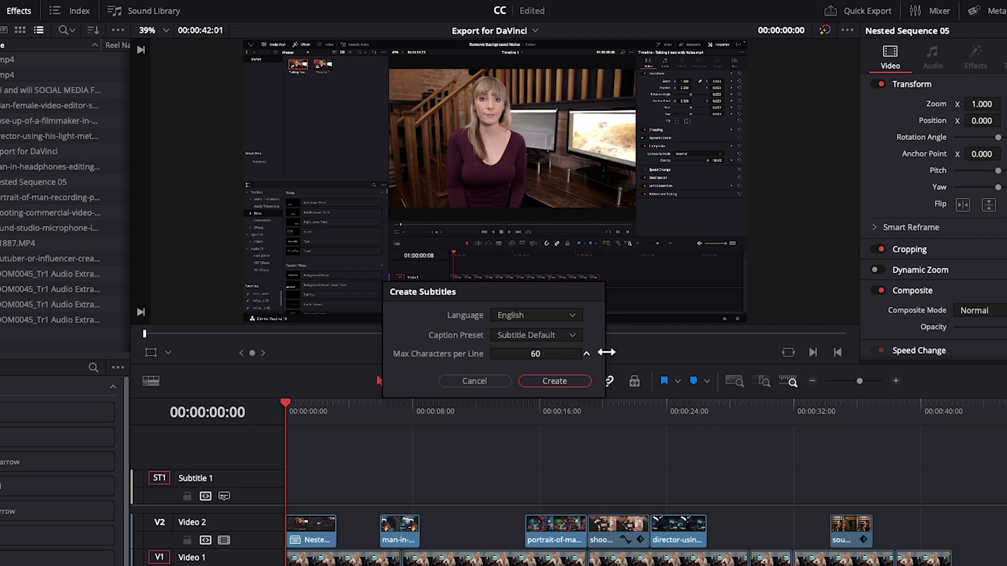
left_click(580, 381)
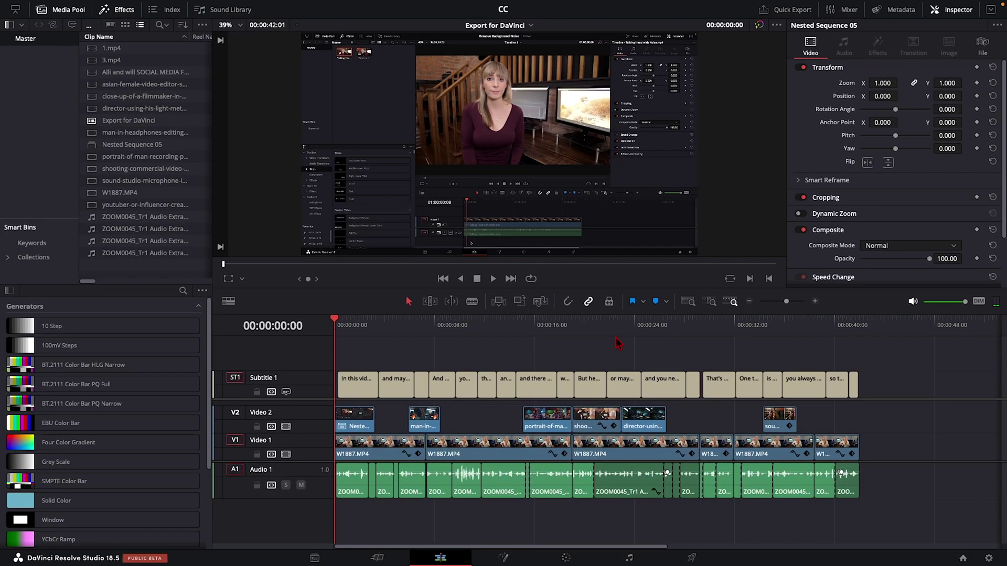
key("space")
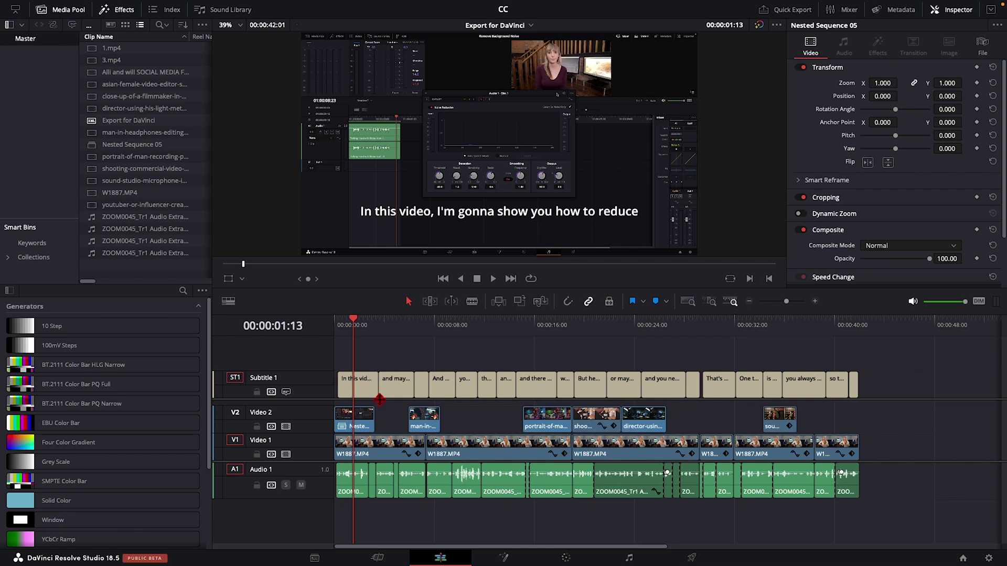
left_click(370, 380)
left_click_drag(359, 329, 334, 325)
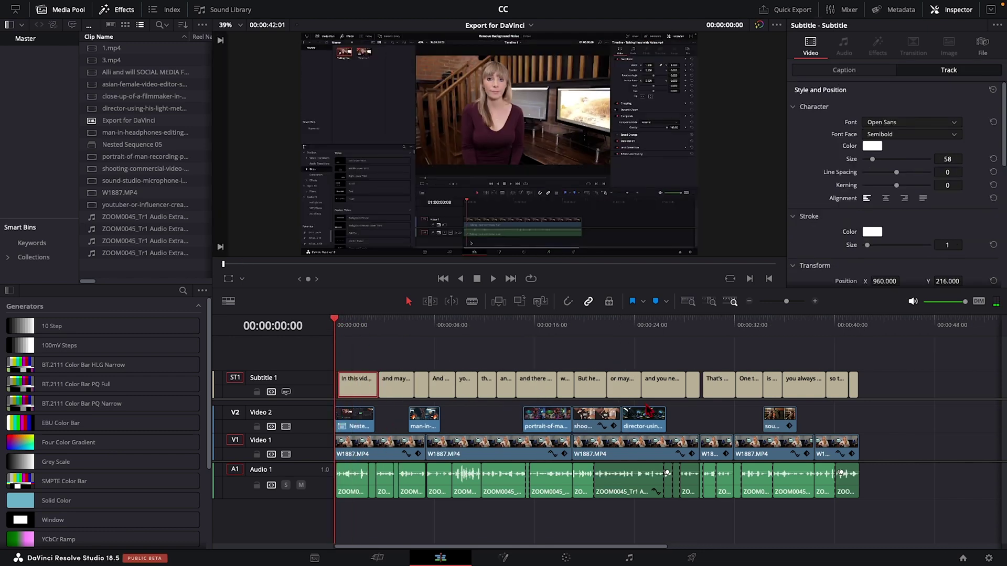
key("space")
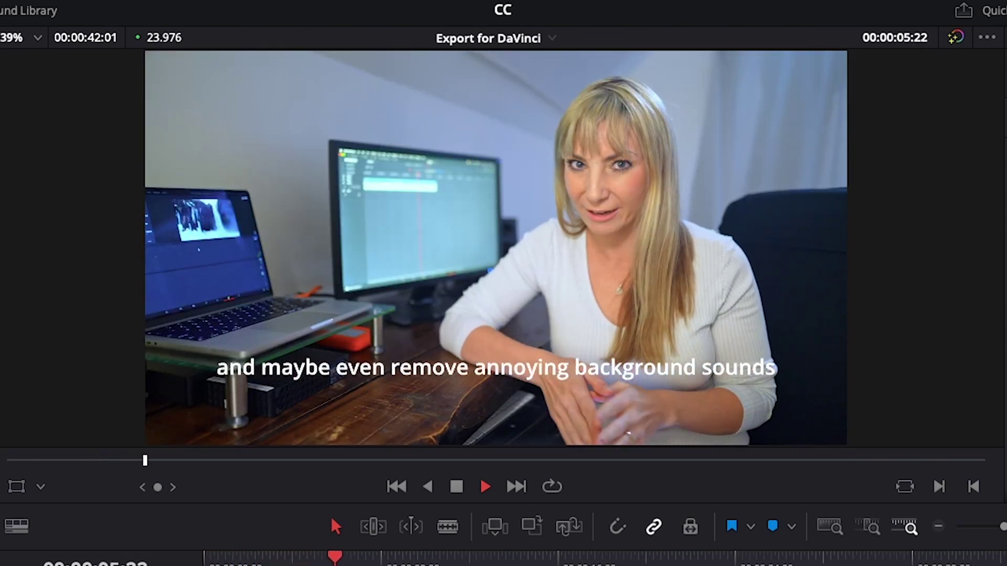
key("space")
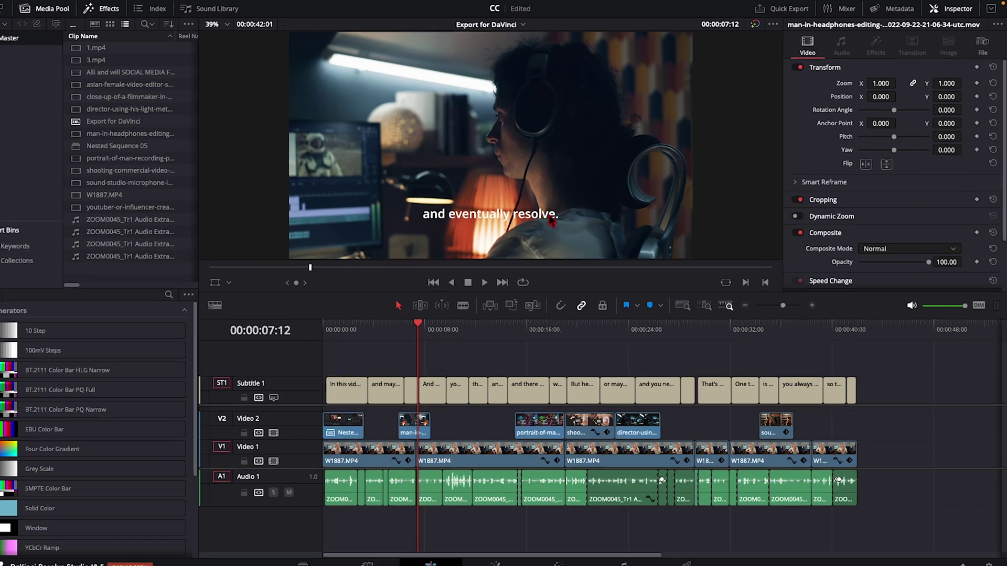
Change the third caption's text from 'and eventually resolve.' to 'in DaVinci Resolve.'.
left_click(422, 386)
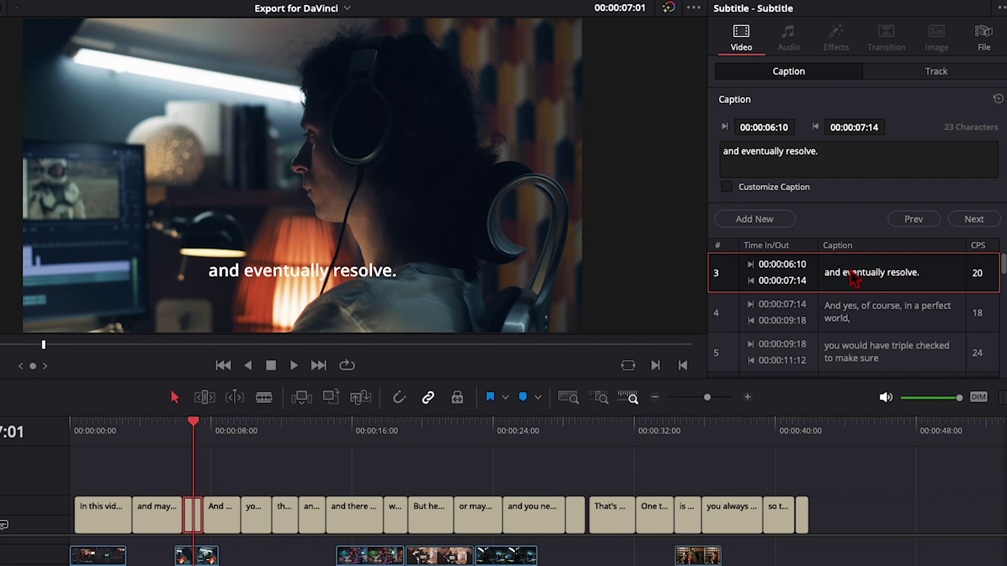
left_click_drag(789, 151, 691, 157)
type("in DaVinci ")
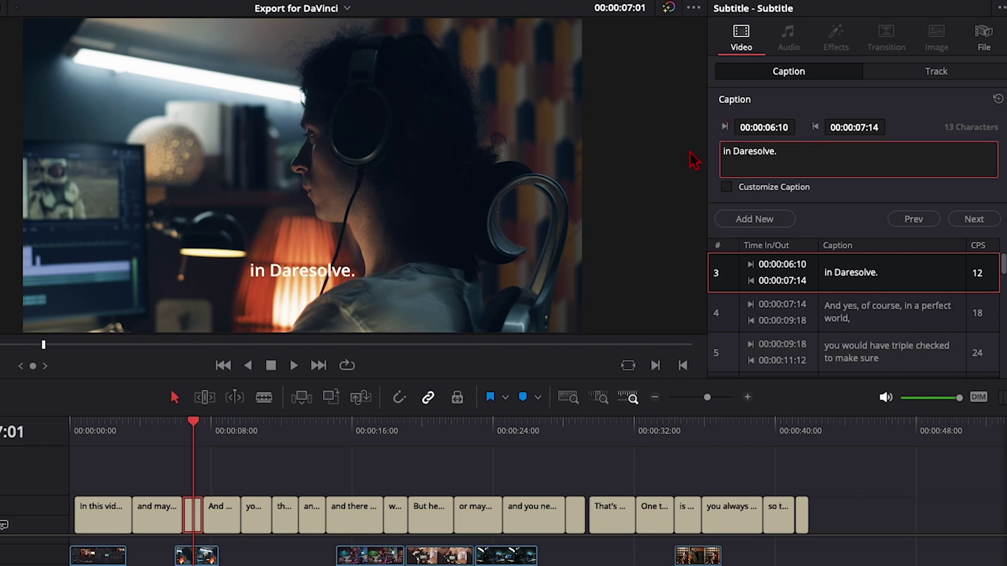
type("R")
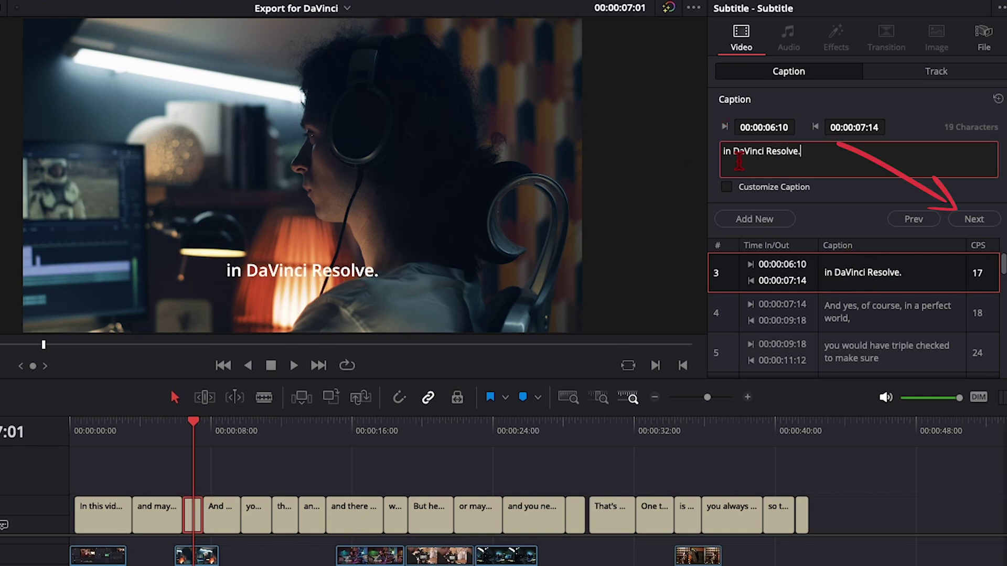
Review the following captions, including captions 12, 14 and 15, around 00:00:30:17.
left_click(974, 220)
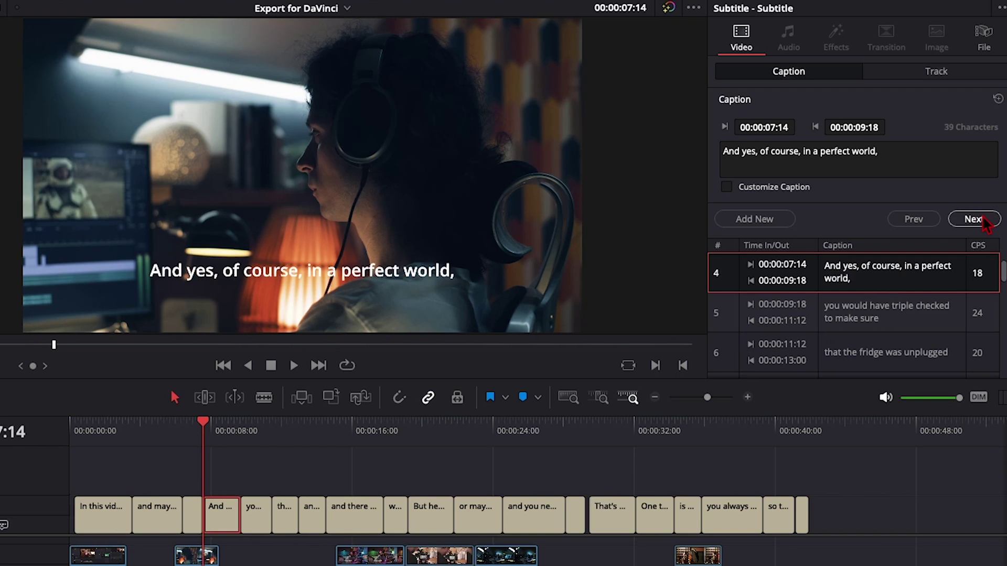
left_click(530, 515)
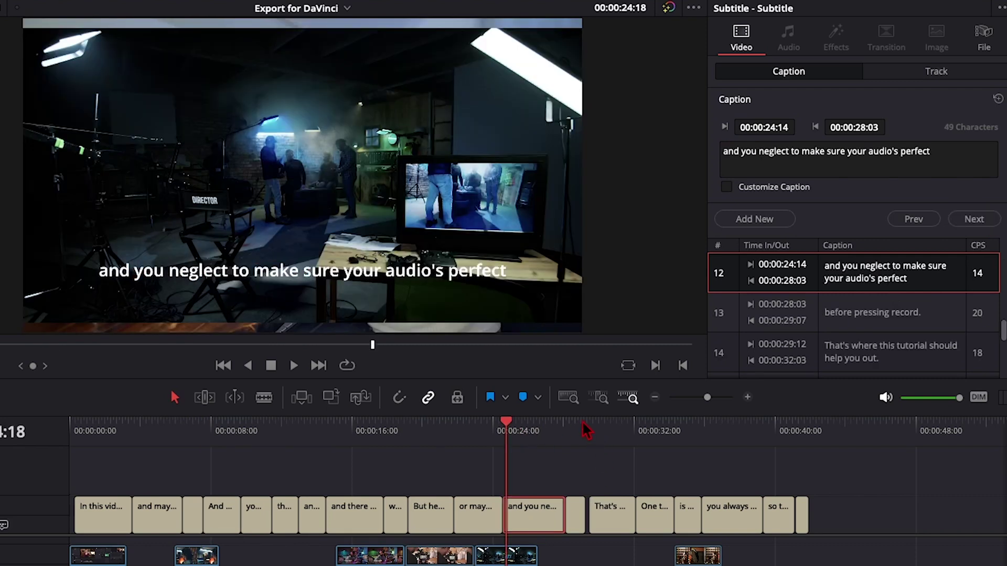
left_click(612, 429)
left_click(621, 520)
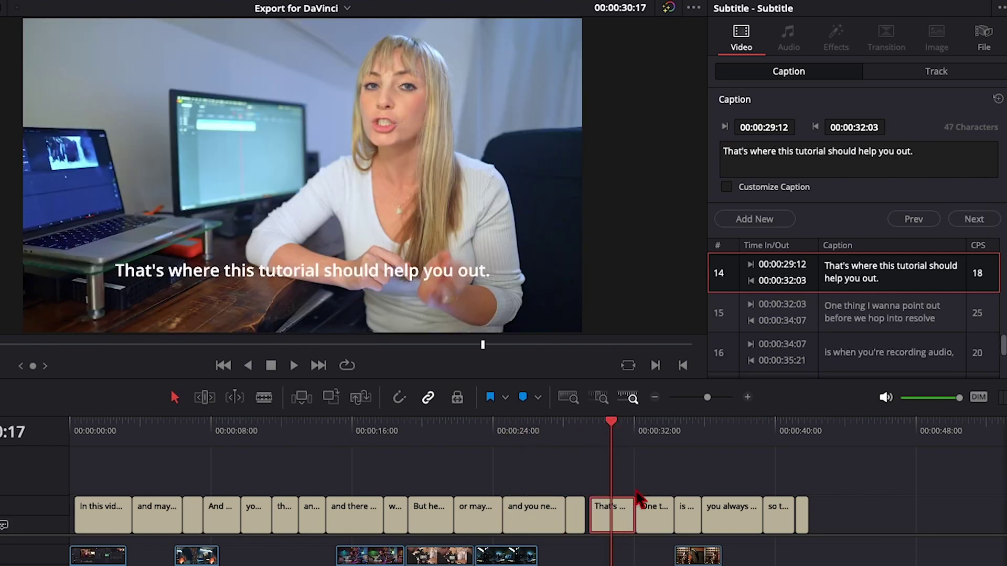
left_click(728, 313)
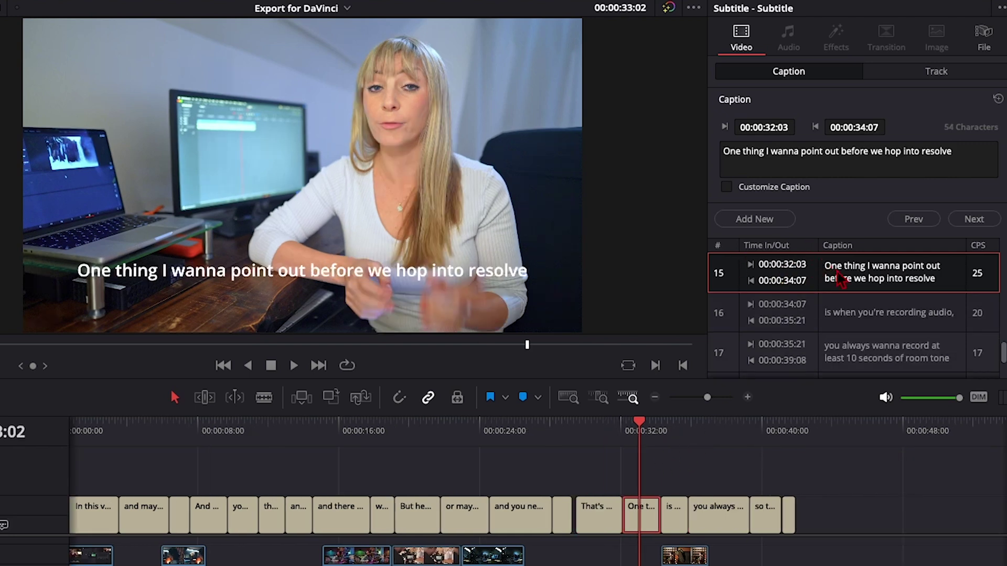
Set the subtitle track font to Raleway and the text colour to magenta.
left_click(917, 73)
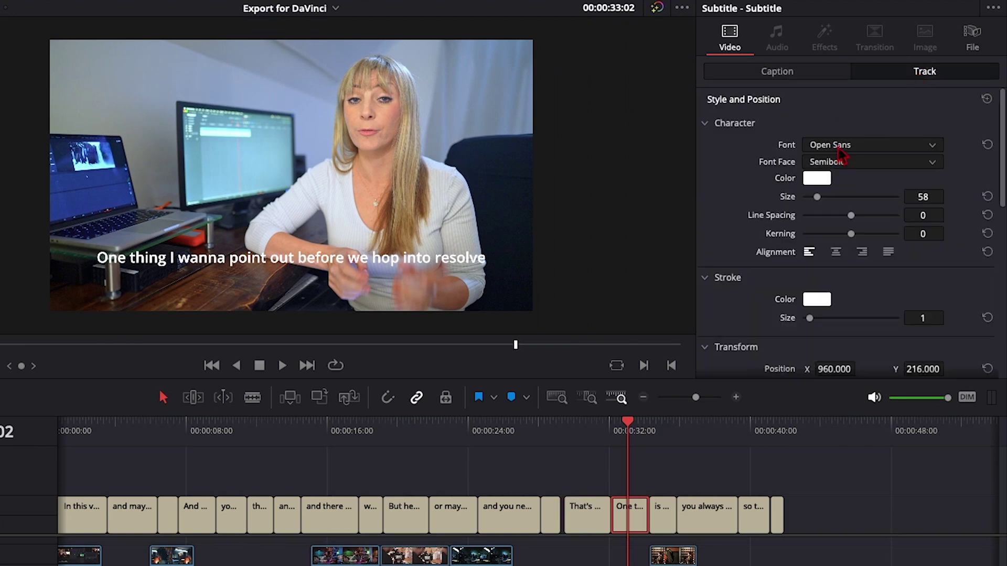
left_click(842, 148)
scroll(844, 325, "down", 5)
left_click(844, 325)
left_click(816, 178)
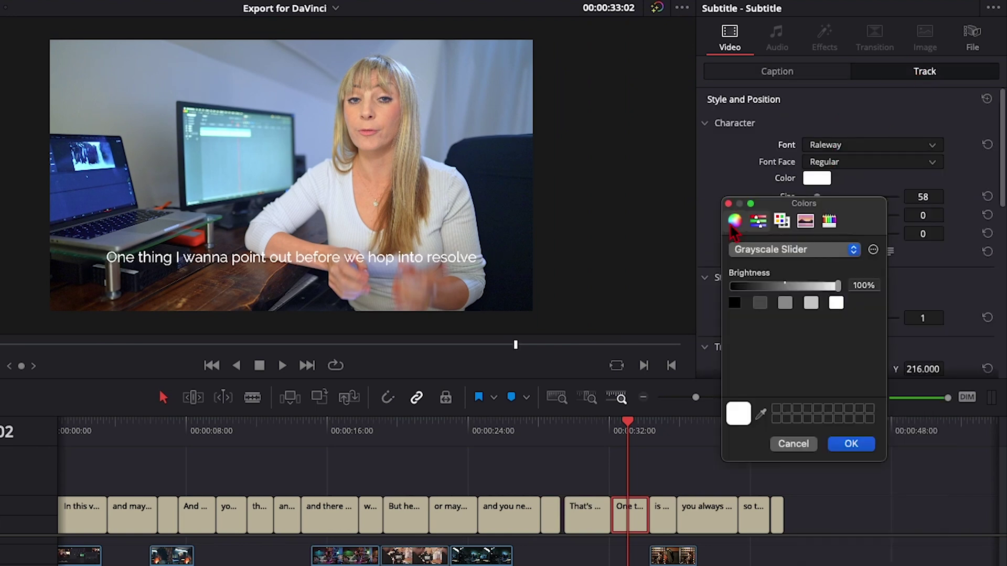
left_click(735, 221)
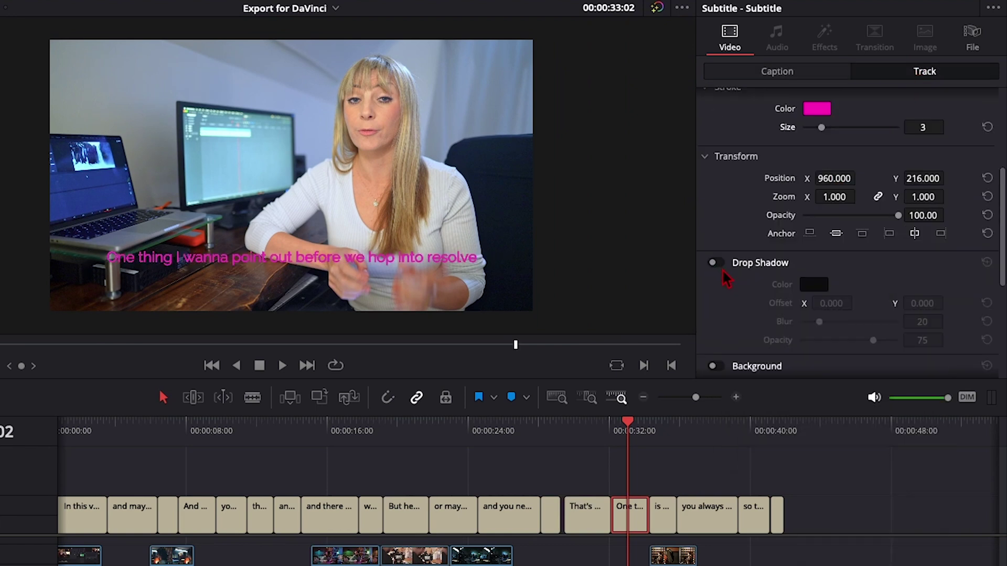
Enable a white background behind the subtitles.
scroll(724, 283, "down", 3)
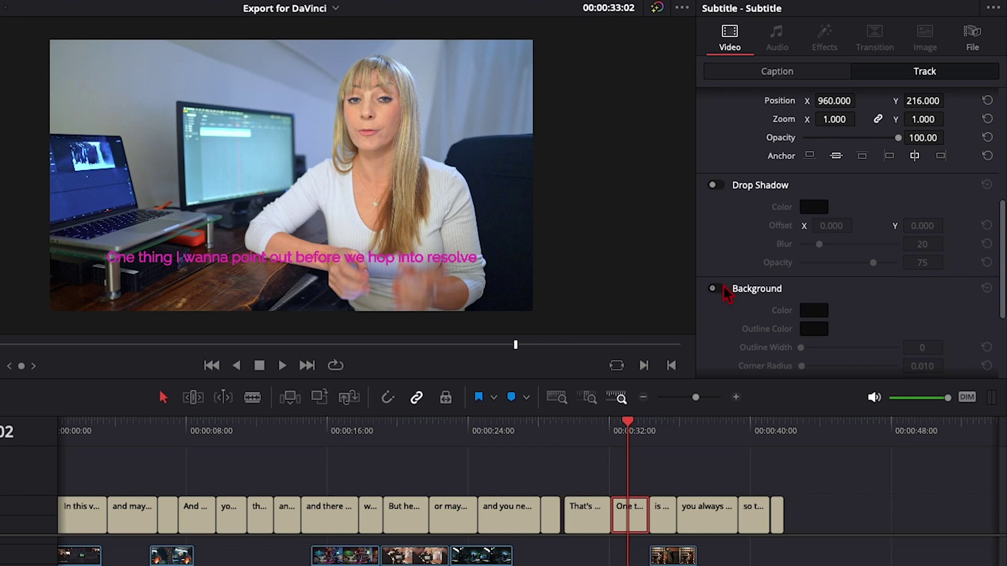
left_click(717, 289)
left_click(811, 311)
left_click_drag(760, 387, 735, 386)
left_click(850, 443)
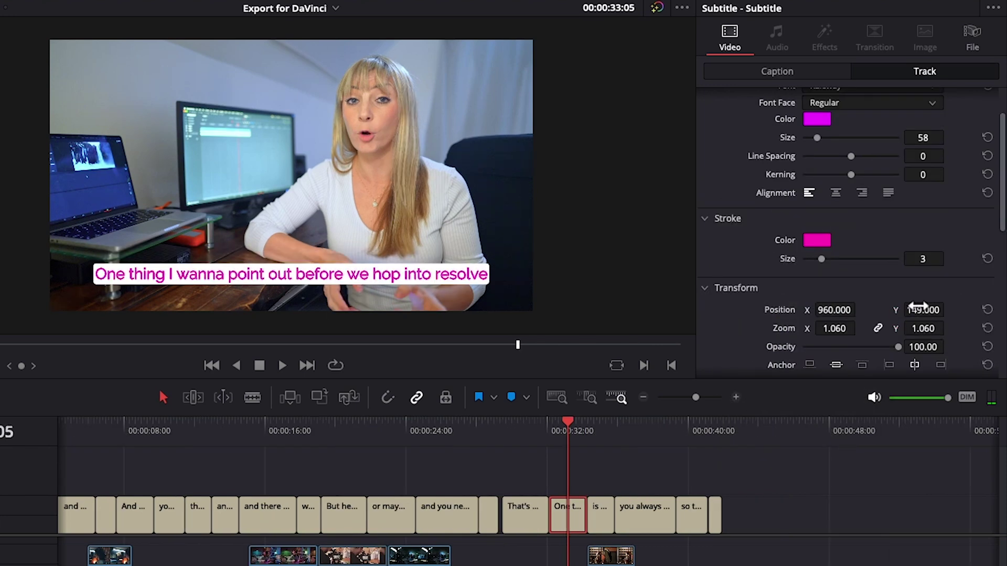
Set subtitle Position Y to 216 and Zoom to 1.060, then return the playhead to the start.
left_click_drag(917, 306, 970, 309)
left_click_drag(831, 328, 838, 333)
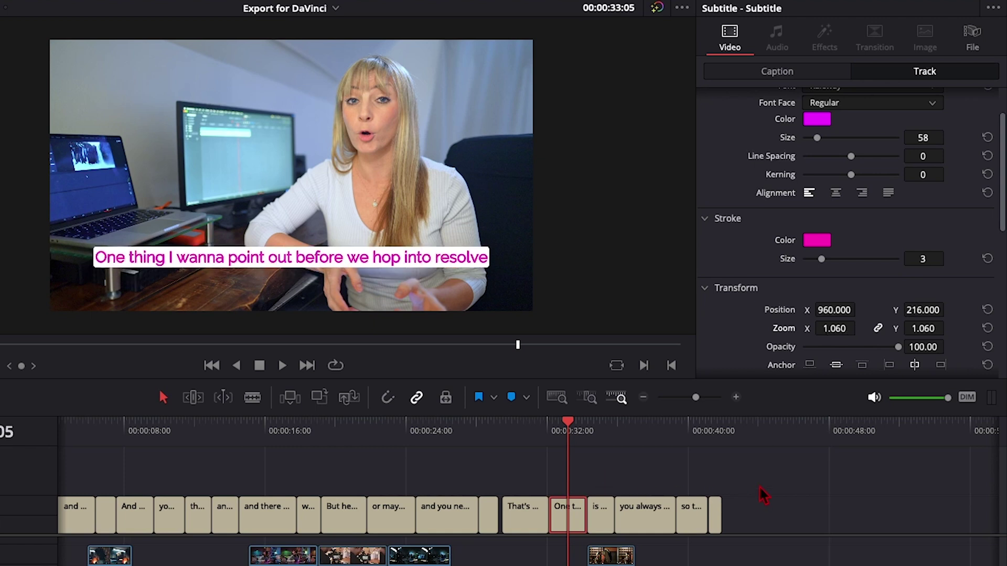
left_click_drag(759, 487, 42, 564)
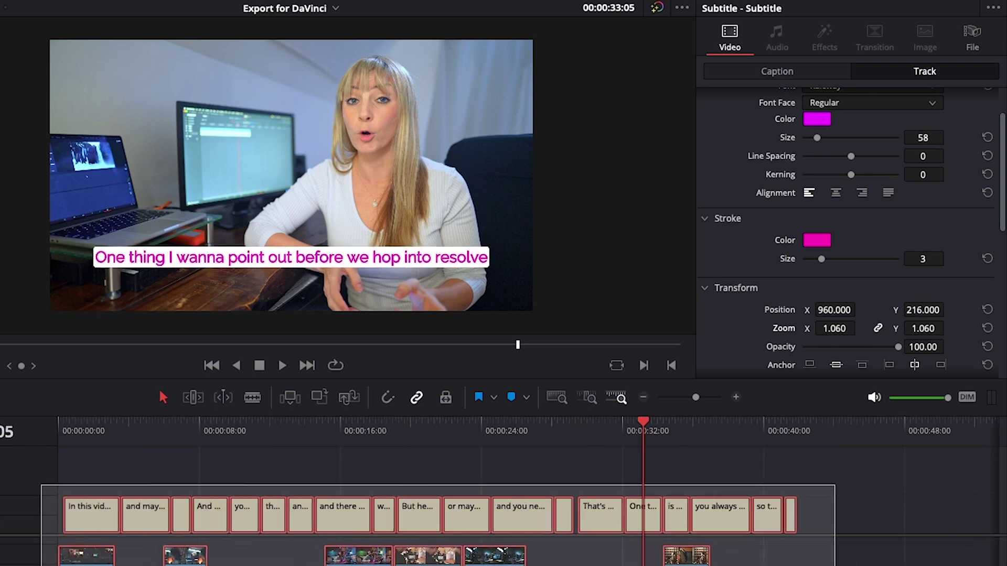
left_click_drag(67, 431, 105, 433)
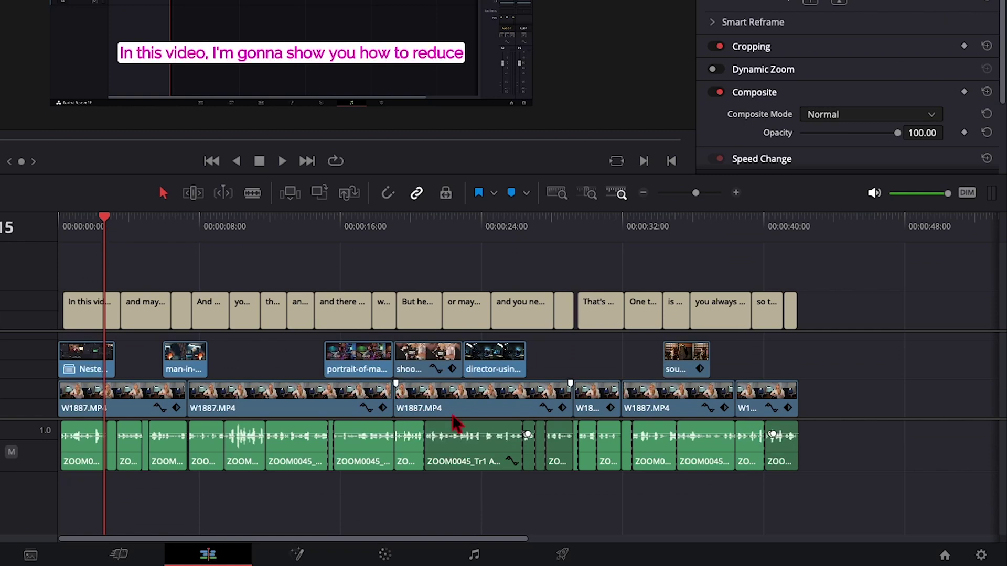
On the Deliver page, start replacing the output file name with 'Subtitles'.
left_click(562, 554)
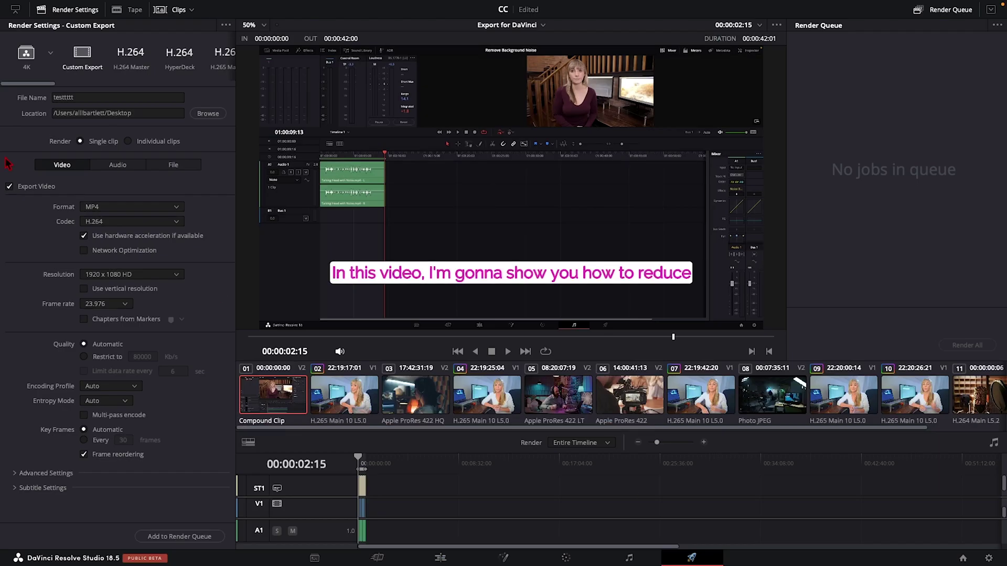
double_click(63, 98)
type("Sub")
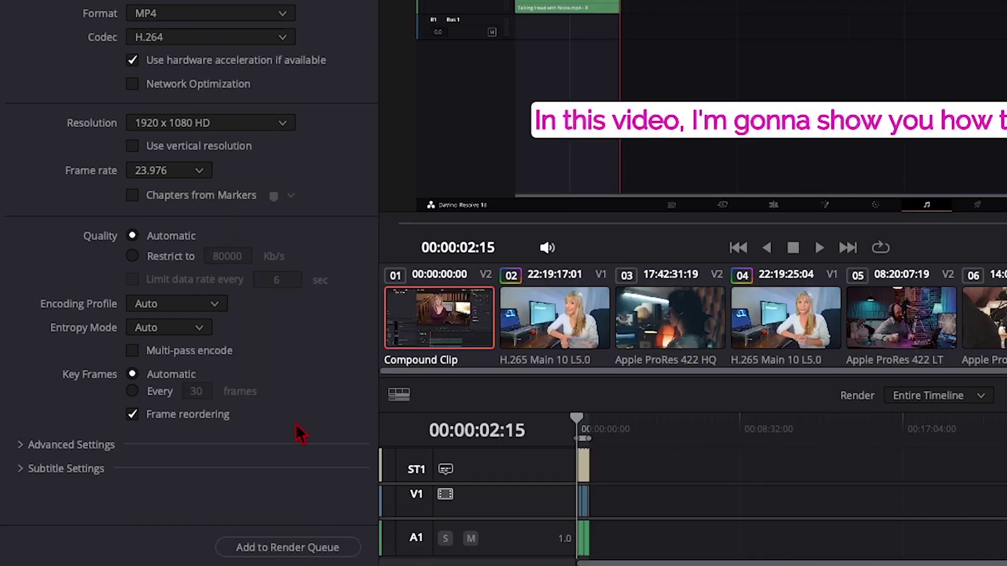
Export subtitles burned into the video, add the job to the render queue and render it.
left_click(22, 470)
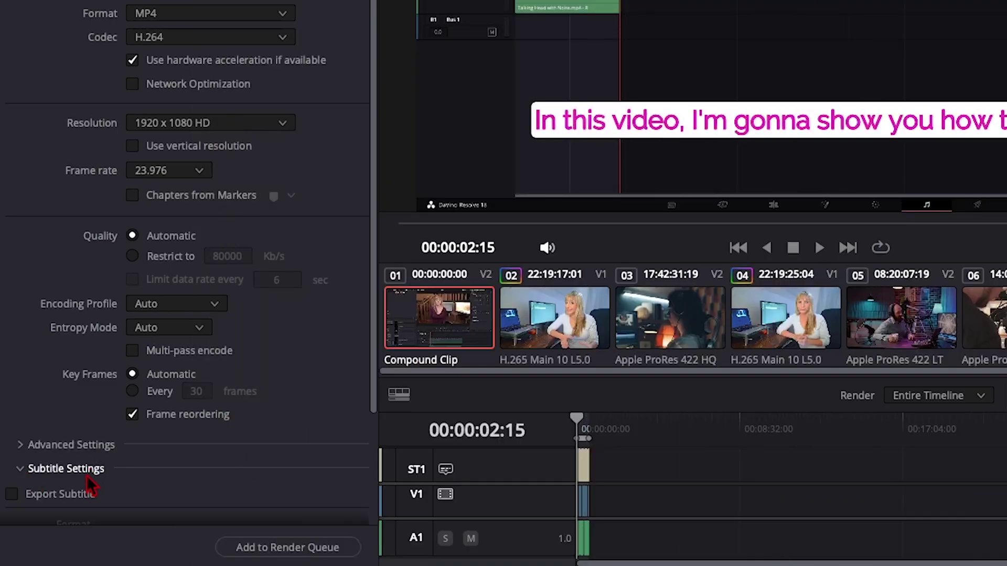
scroll(238, 336, "down", 3)
left_click(16, 362)
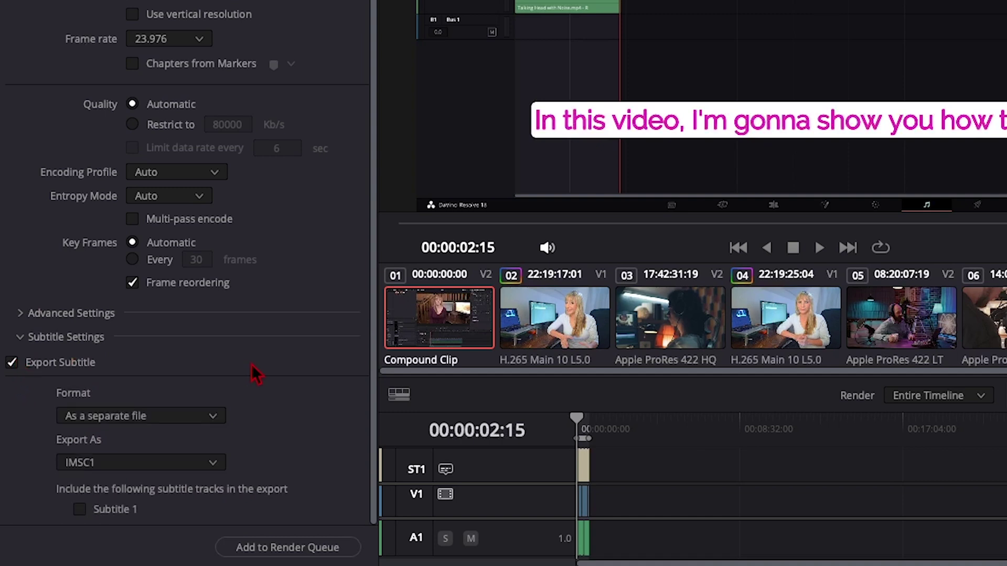
left_click(127, 415)
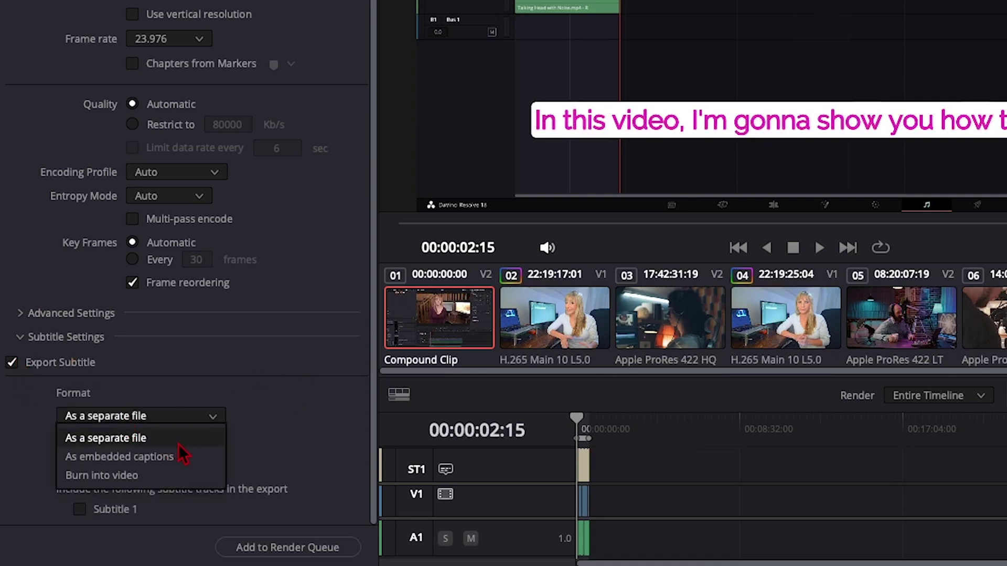
left_click(182, 478)
left_click(346, 545)
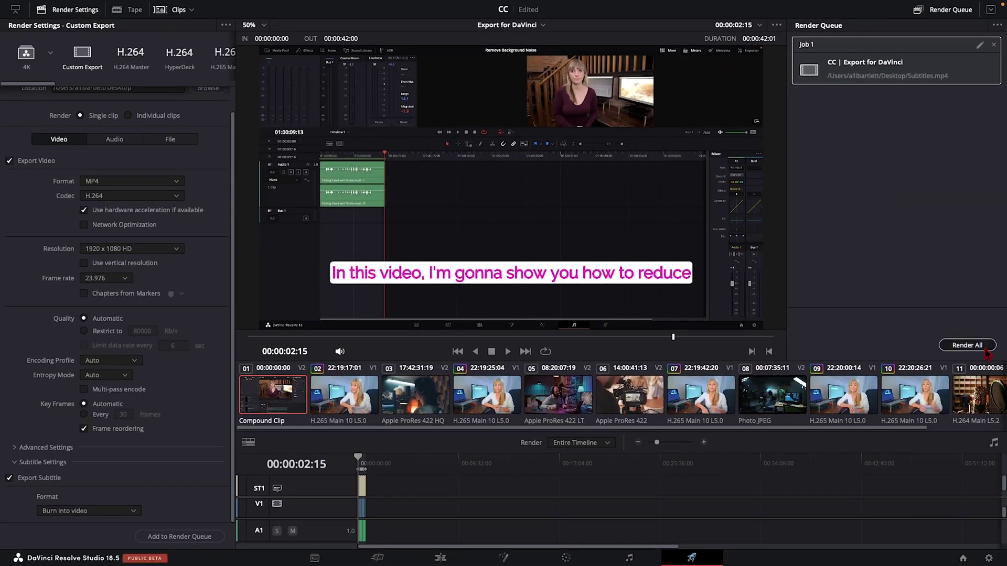
left_click(996, 338)
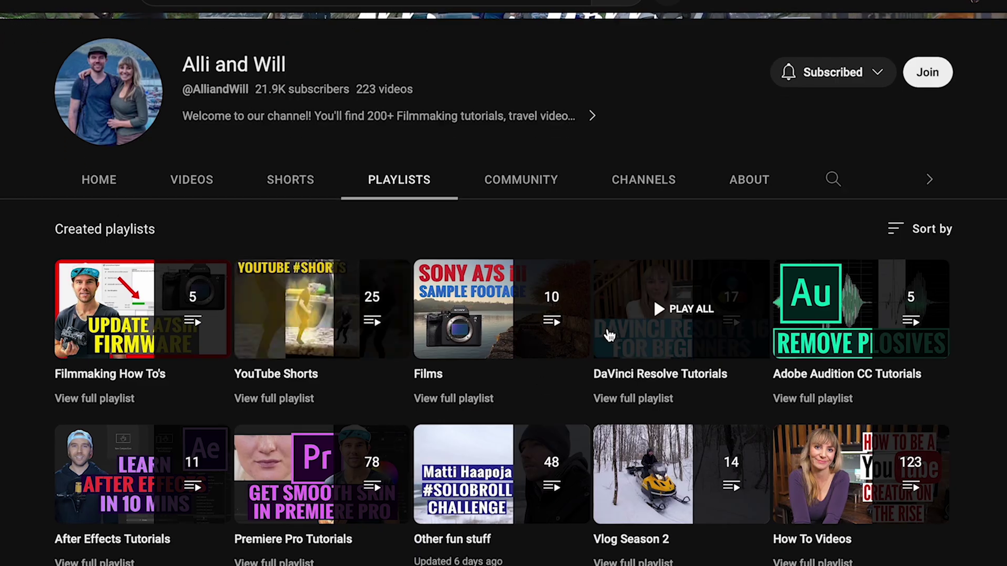
Open the DaVinci Resolve Tutorials playlist and browse its 17-video list.
left_click(609, 335)
scroll(999, 262, "down", 3)
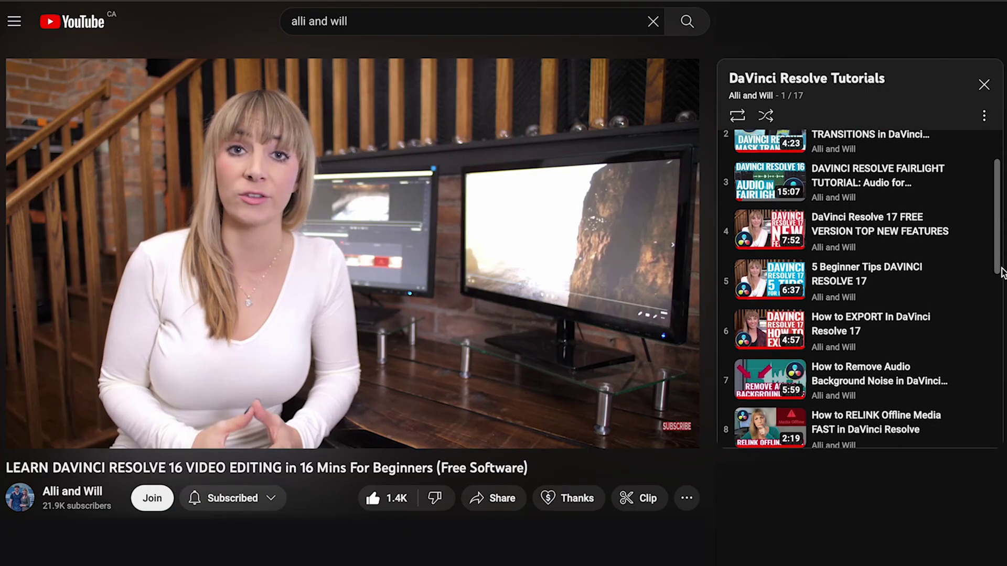
scroll(999, 291, "down", 4)
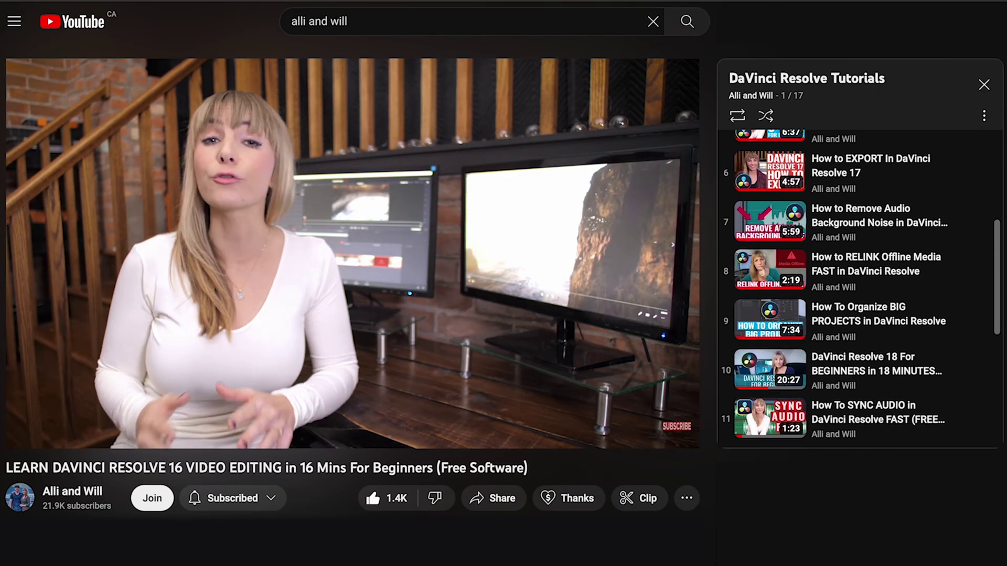